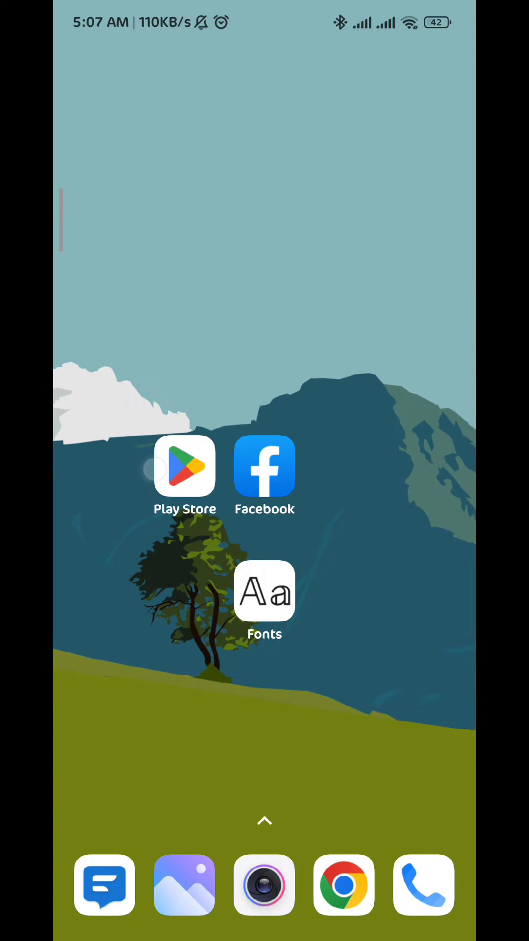
- Launch Fonts Keyboard from its Play Store listing, view its keyboard setup, then return home
{"action": "left_click", "coordinate": [264, 599]}
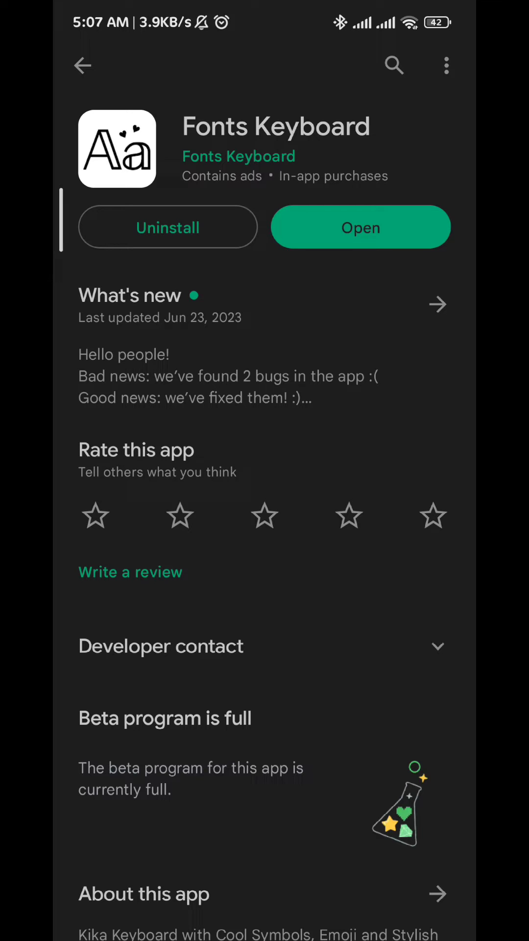
{"action": "key", "text": "Home"}
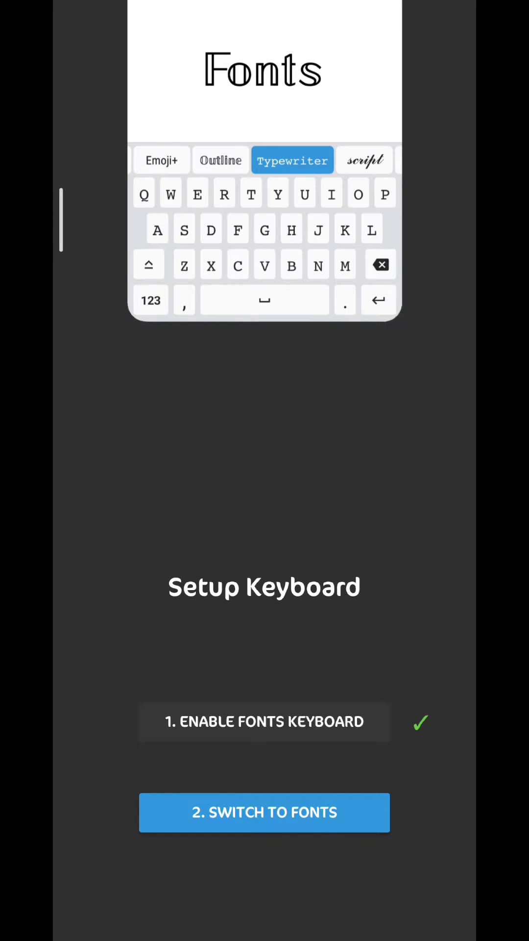
{"action": "key", "text": "Home"}
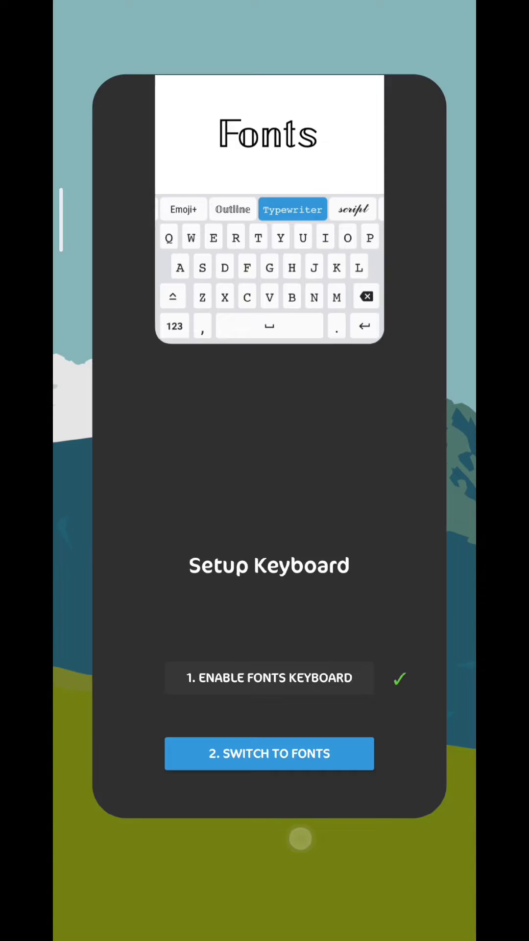
- Reach Facebook's Settings & privacy page from the main menu
{"action": "left_click", "coordinate": [265, 463]}
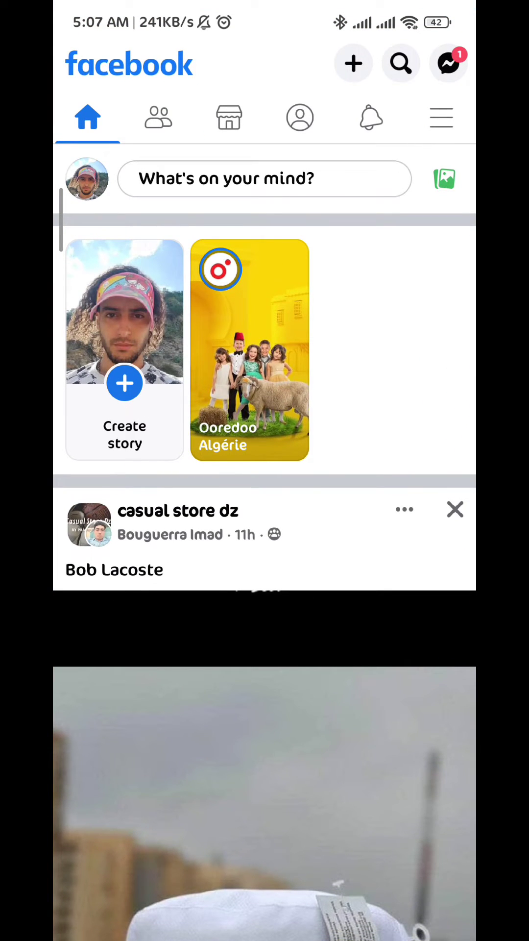
{"action": "left_click", "coordinate": [441, 118]}
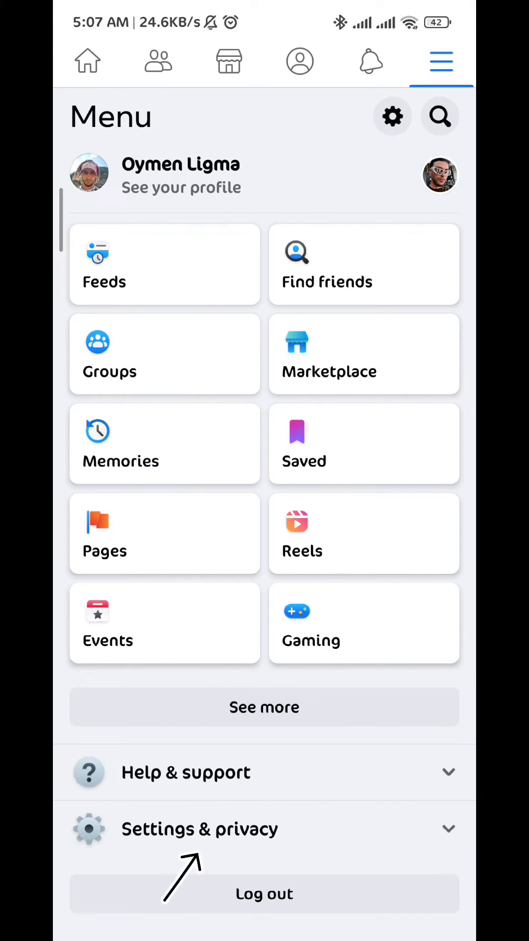
{"action": "left_click", "coordinate": [199, 829]}
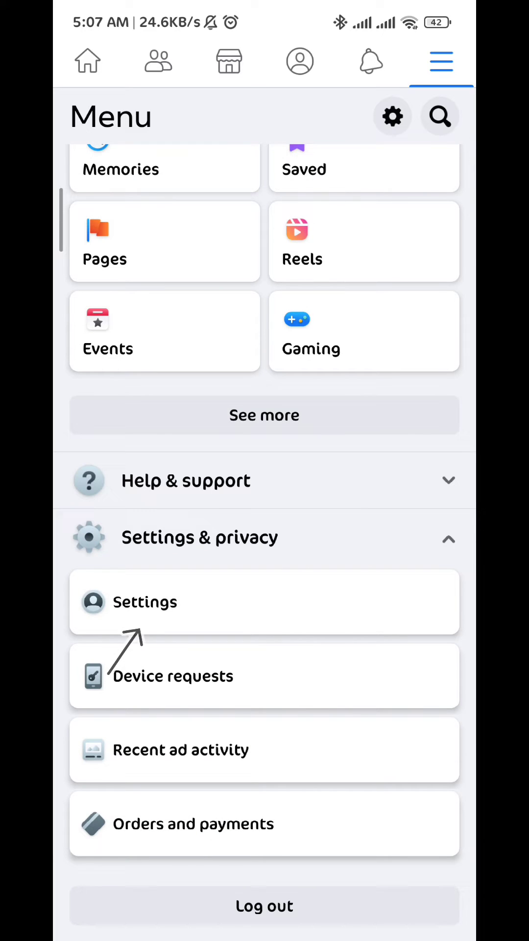
{"action": "left_click", "coordinate": [144, 601]}
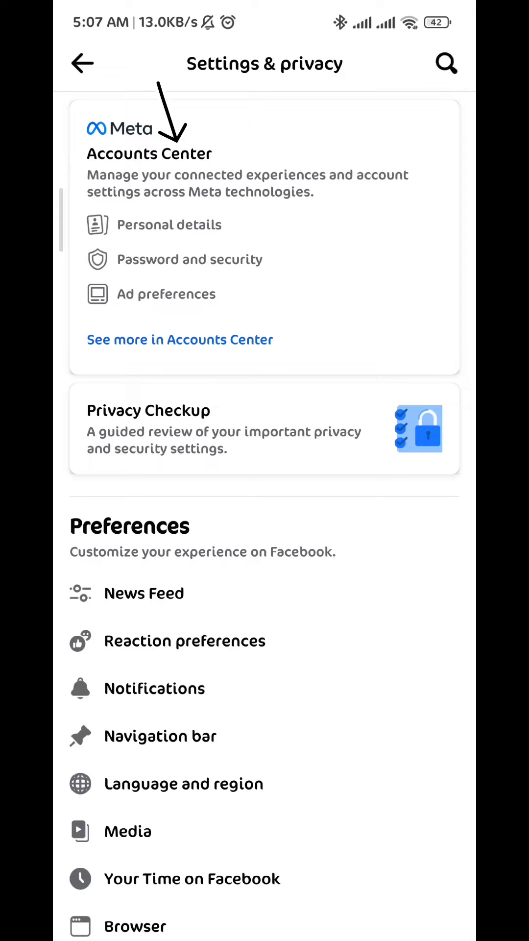
- Open the Facebook profile's details under Accounts Center > Profiles
{"action": "left_click", "coordinate": [180, 339]}
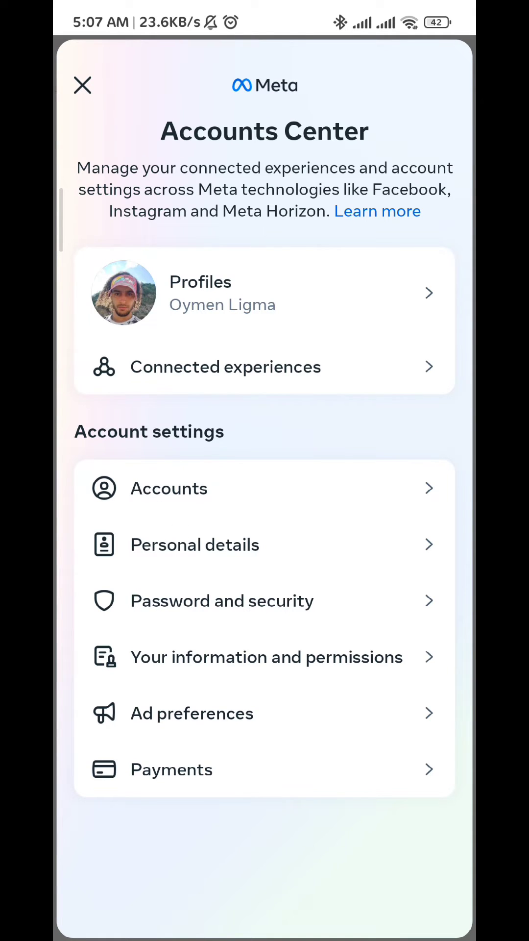
{"action": "left_click", "coordinate": [265, 292]}
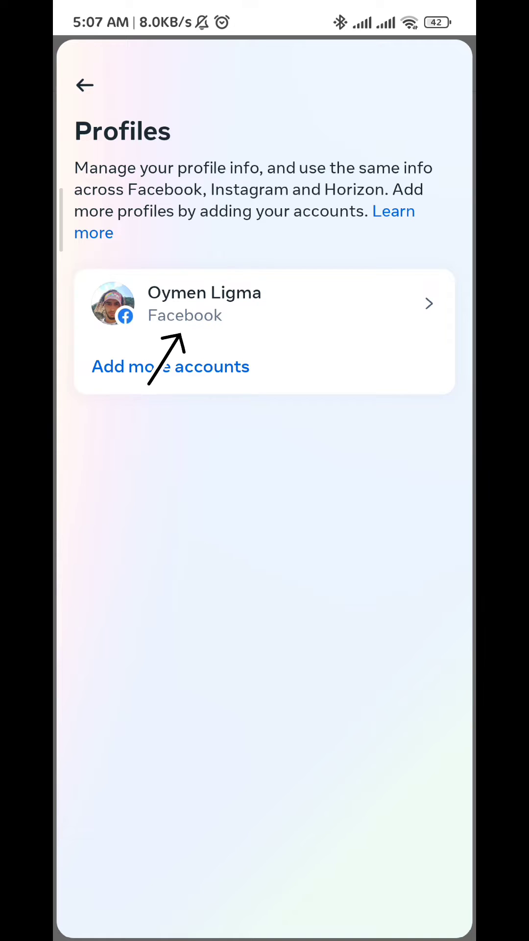
{"action": "left_click", "coordinate": [205, 303]}
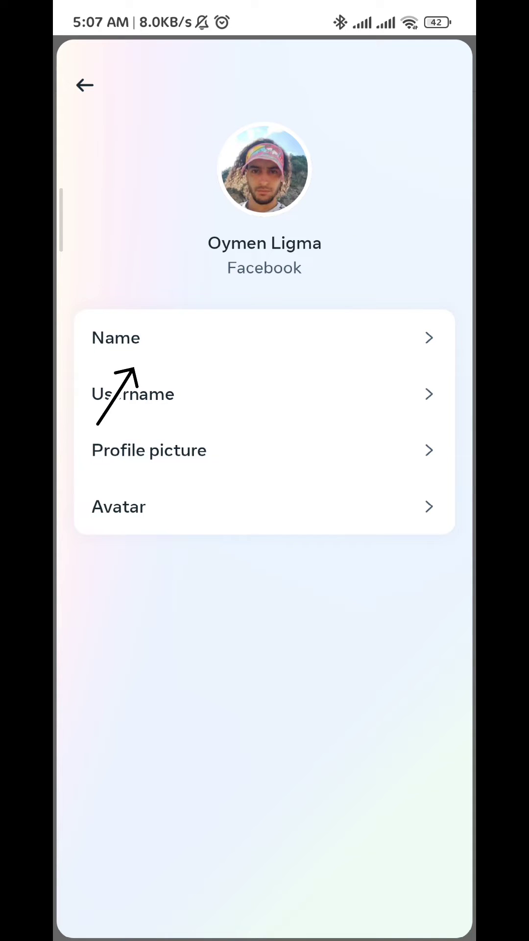
- In Name settings, erase the first name and the last name, leaving both fields empty
{"action": "left_click", "coordinate": [180, 338]}
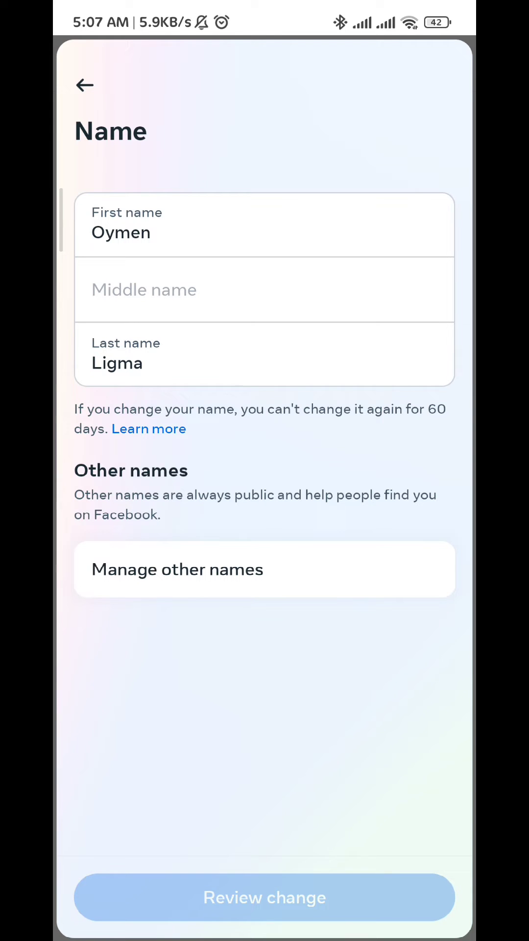
{"action": "left_click", "coordinate": [167, 235]}
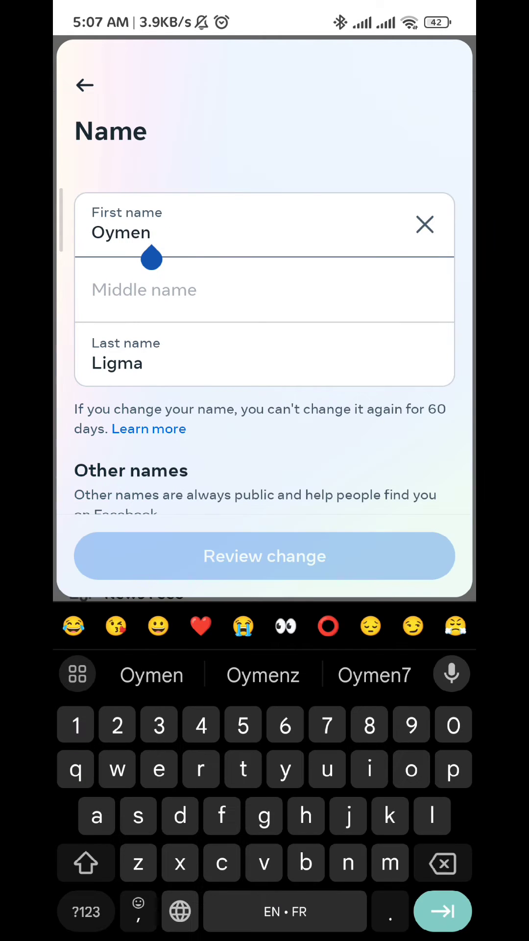
{"action": "key", "text": "BackSpace"}
{"action": "key", "text": "BackSpace"}
{"action": "key", "text": "BackSpace"}
{"action": "key", "text": "BackSpace"}
{"action": "key", "text": "BackSpace"}
{"action": "left_click", "coordinate": [264, 362]}
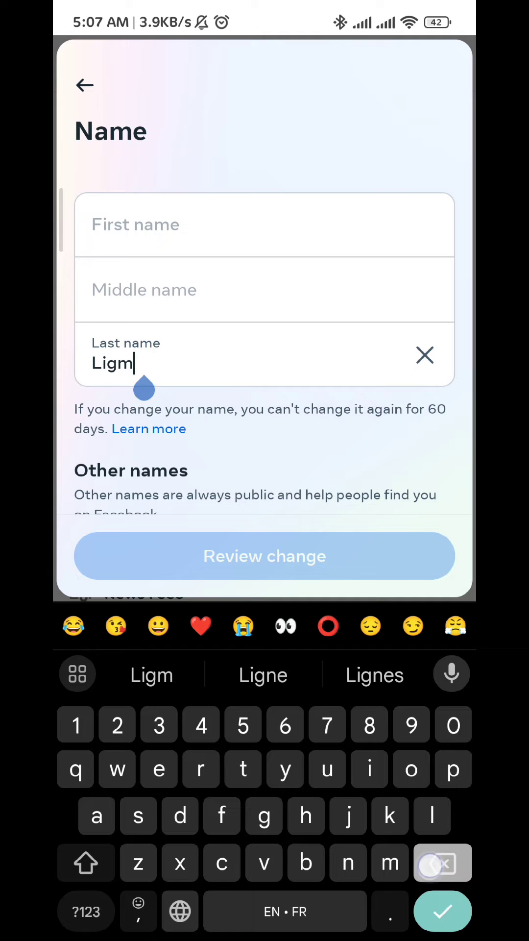
{"action": "key", "text": "BackSpace"}
{"action": "key", "text": "BackSpace"}
{"action": "key", "text": "BackSpace"}
{"action": "left_click", "coordinate": [265, 224]}
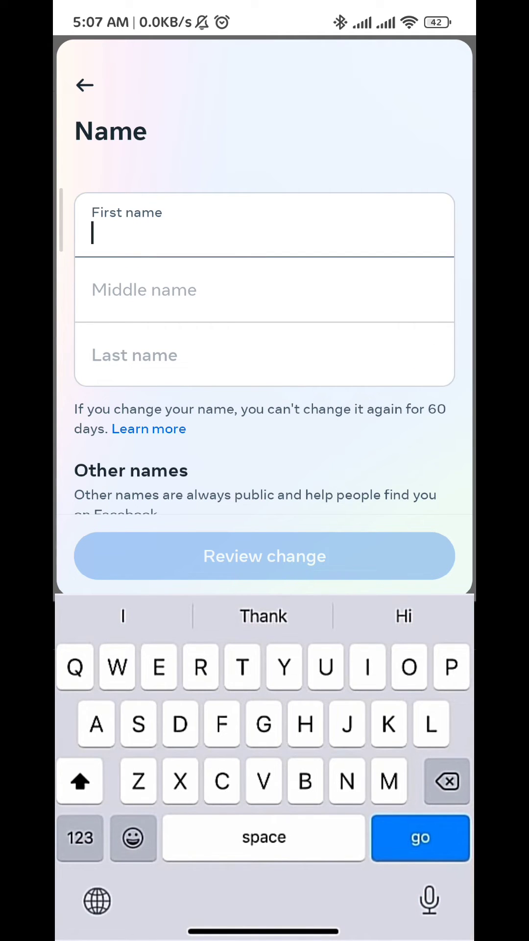
- Switch the input method from Gboard to the Fonts keyboard via the Change keyboard dialog
{"action": "left_click", "coordinate": [97, 900]}
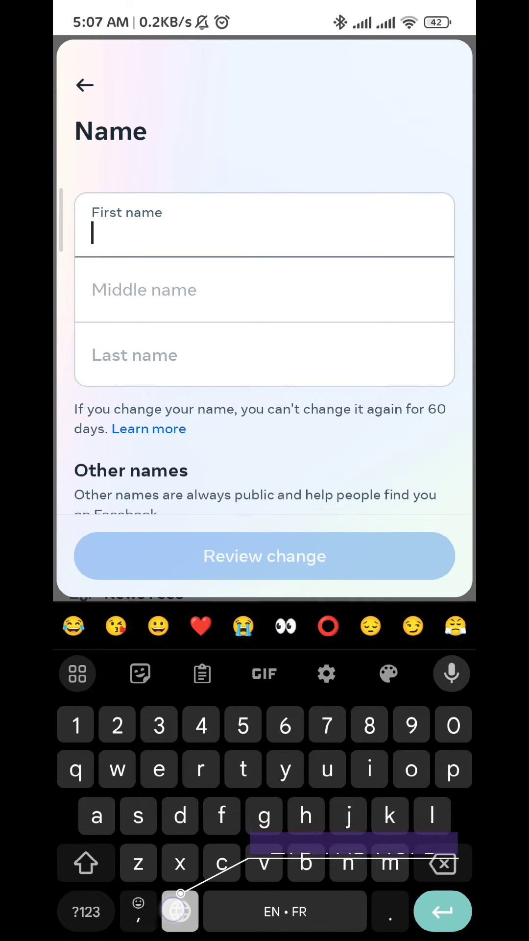
{"action": "left_click", "coordinate": [180, 911]}
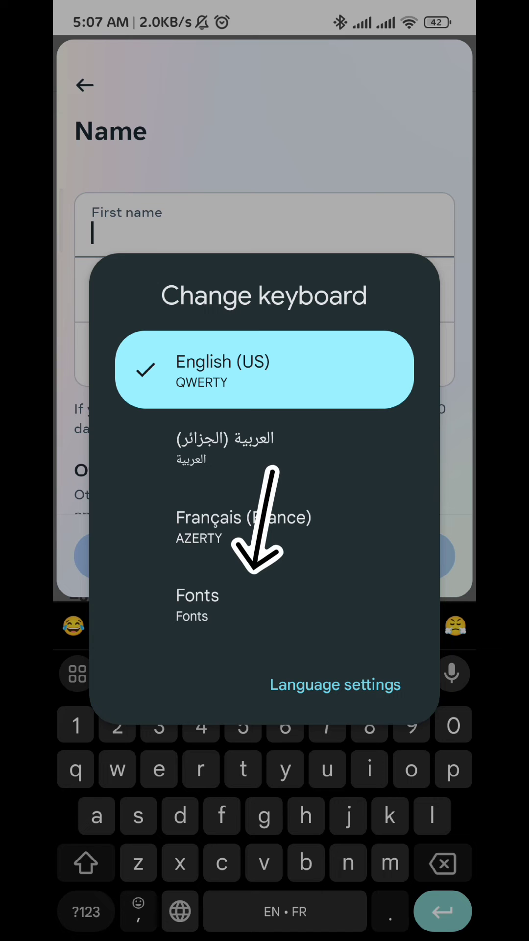
{"action": "left_click", "coordinate": [220, 605]}
{"action": "left_click", "coordinate": [162, 235]}
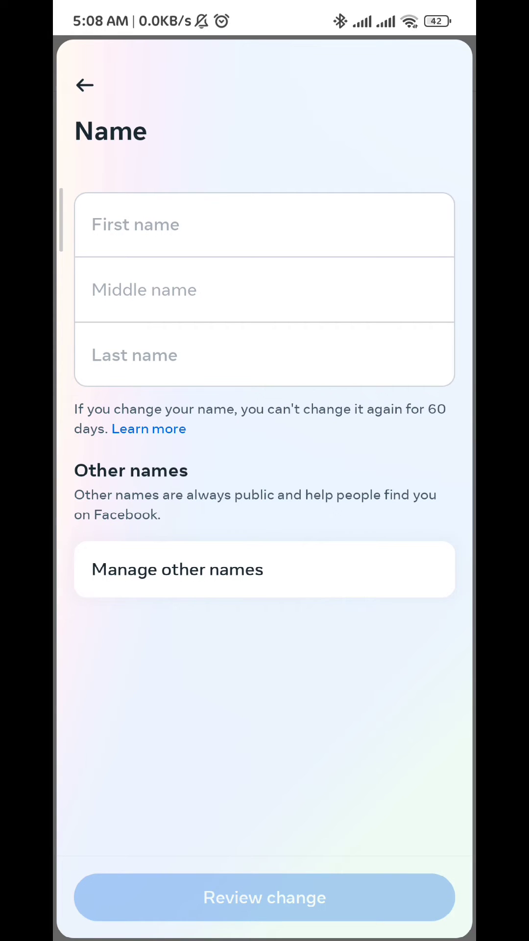
- Select the italic Serif style on the Fonts keyboard for the first name field
{"action": "left_click", "coordinate": [163, 231]}
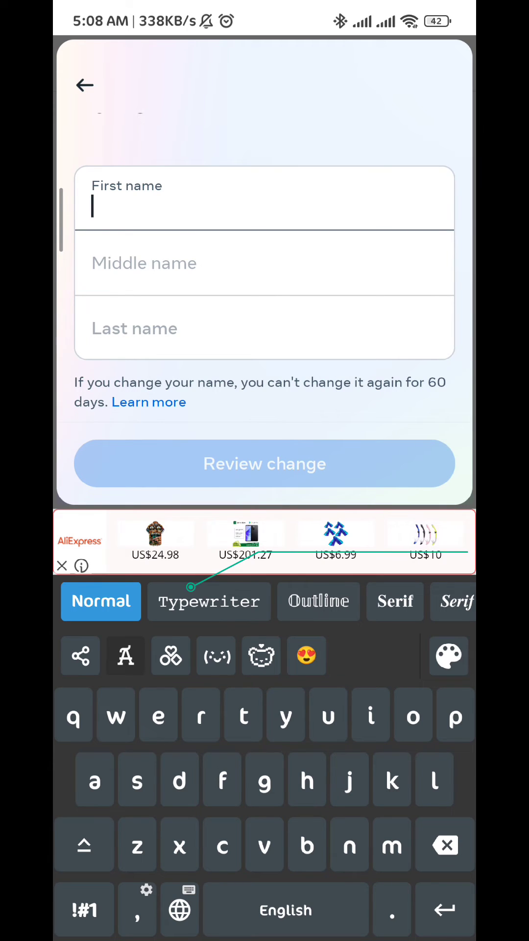
{"action": "left_click_drag", "start_coordinate": [367, 601], "coordinate": [147, 602]}
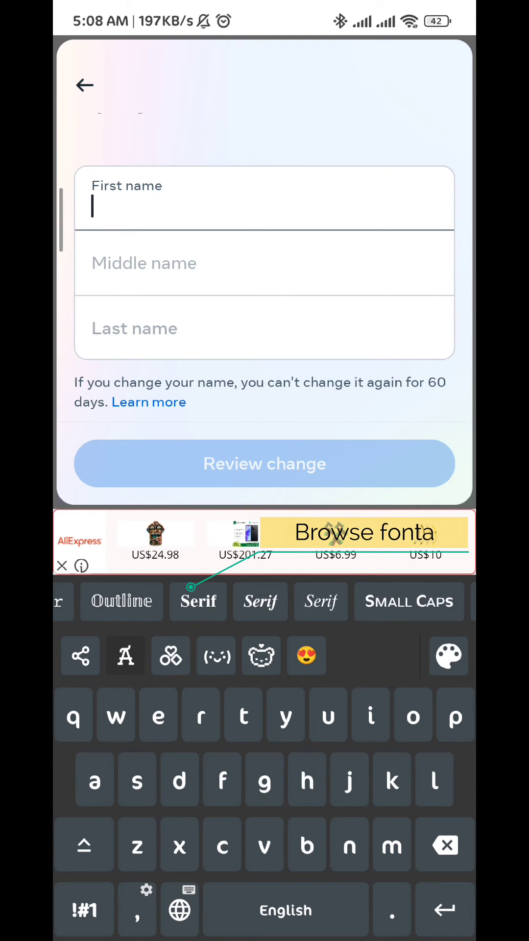
{"action": "left_click", "coordinate": [261, 601]}
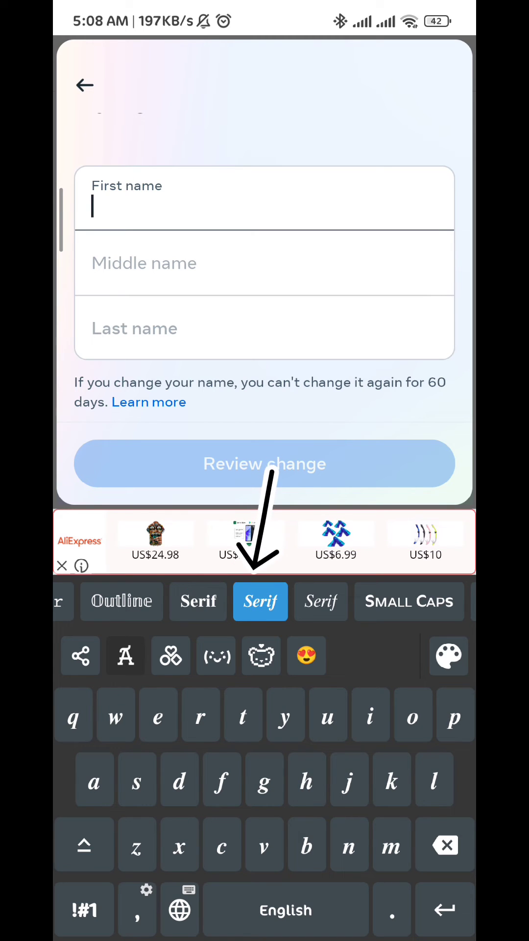
- Type the first name and the last name Ligma in italic serif lettering
{"action": "left_click", "coordinate": [84, 845]}
{"action": "left_click", "coordinate": [93, 782]}
{"action": "type", "text": "Ay"}
{"action": "left_click", "coordinate": [284, 717]}
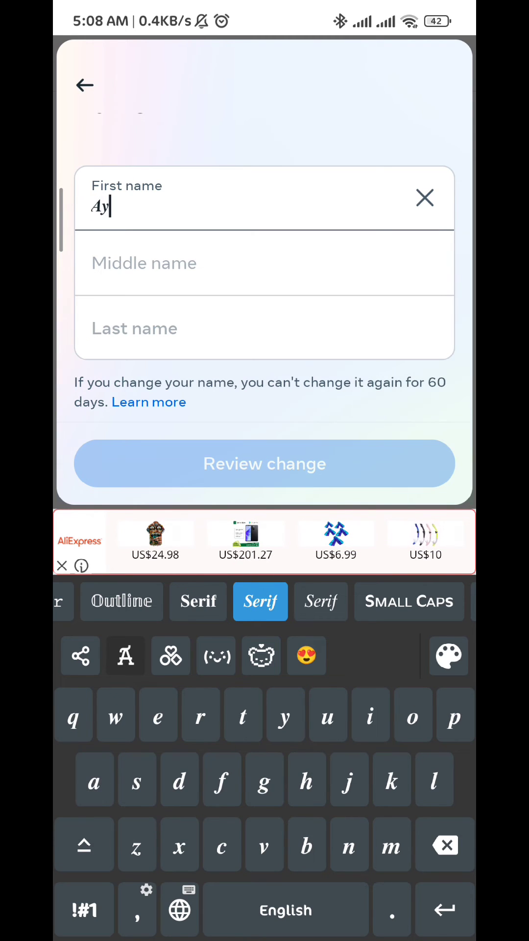
{"action": "type", "text": "men"}
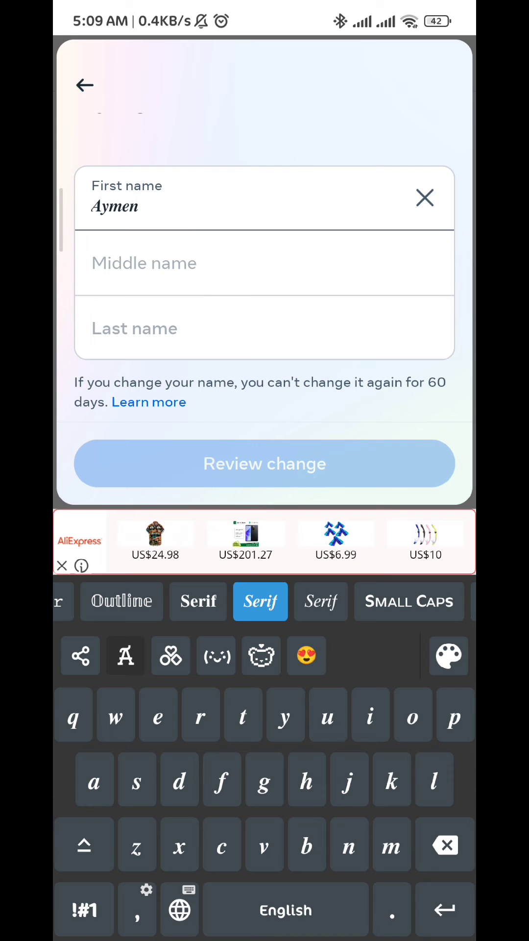
{"action": "left_click", "coordinate": [265, 328]}
{"action": "left_click", "coordinate": [84, 846]}
{"action": "left_click", "coordinate": [433, 782]}
{"action": "type", "text": "L"}
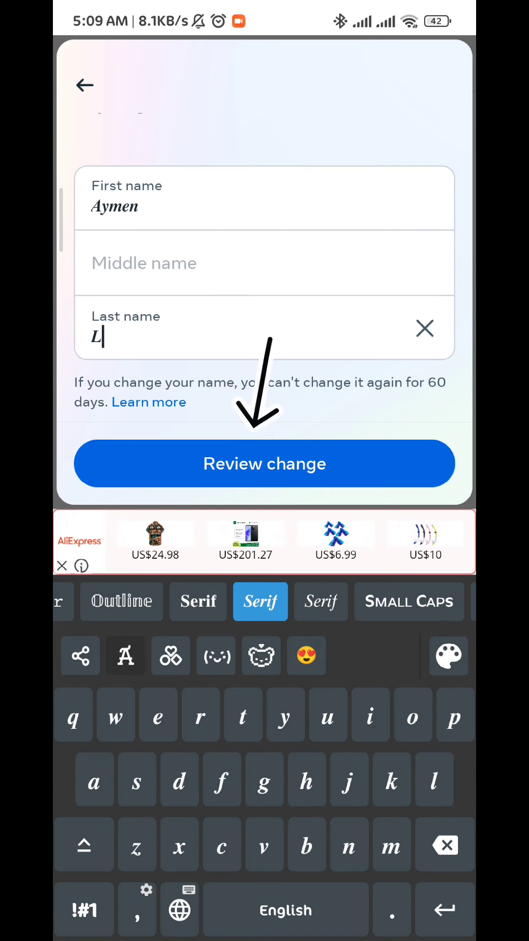
{"action": "type", "text": "igma"}
- Delete the first name's wrong initial A to replace it with a capital
{"action": "left_click", "coordinate": [103, 206]}
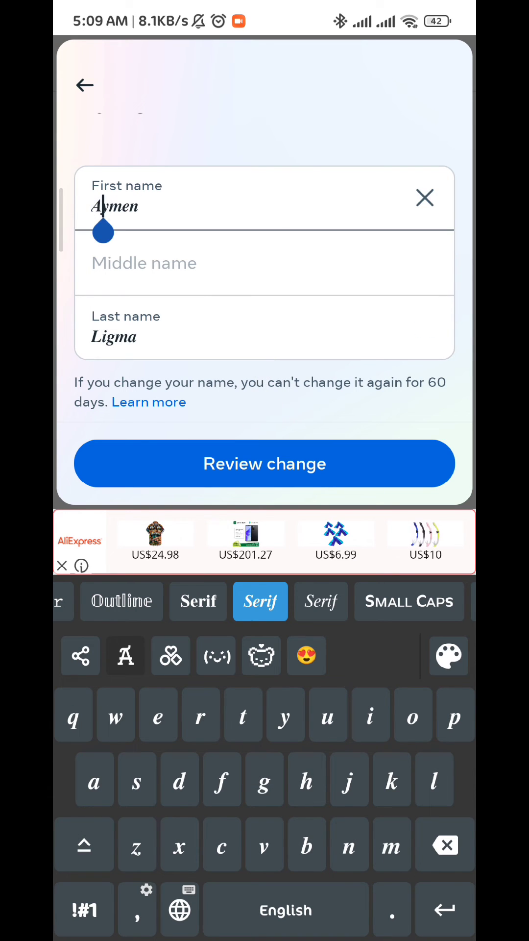
{"action": "left_click", "coordinate": [446, 845]}
{"action": "left_click", "coordinate": [84, 845]}
- Enter the correct capital O as the first name Oymen's initial
{"action": "left_click", "coordinate": [412, 717]}
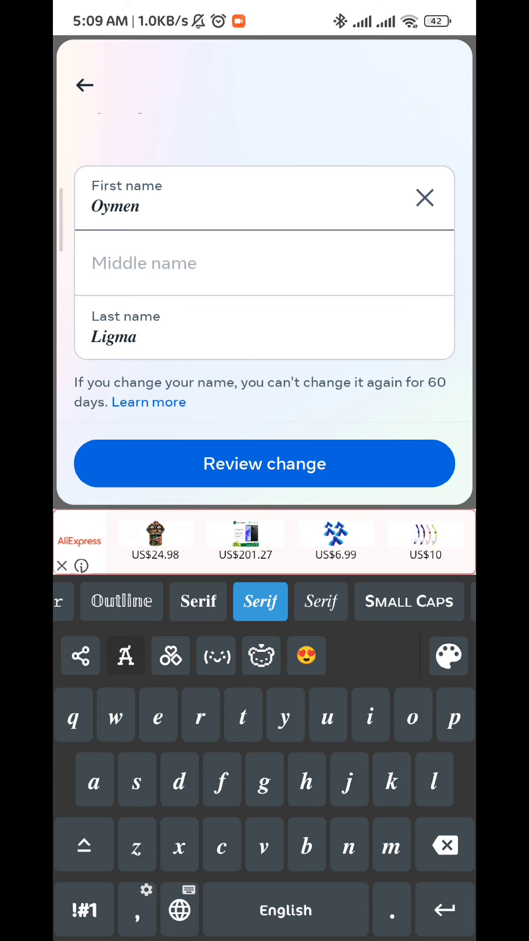